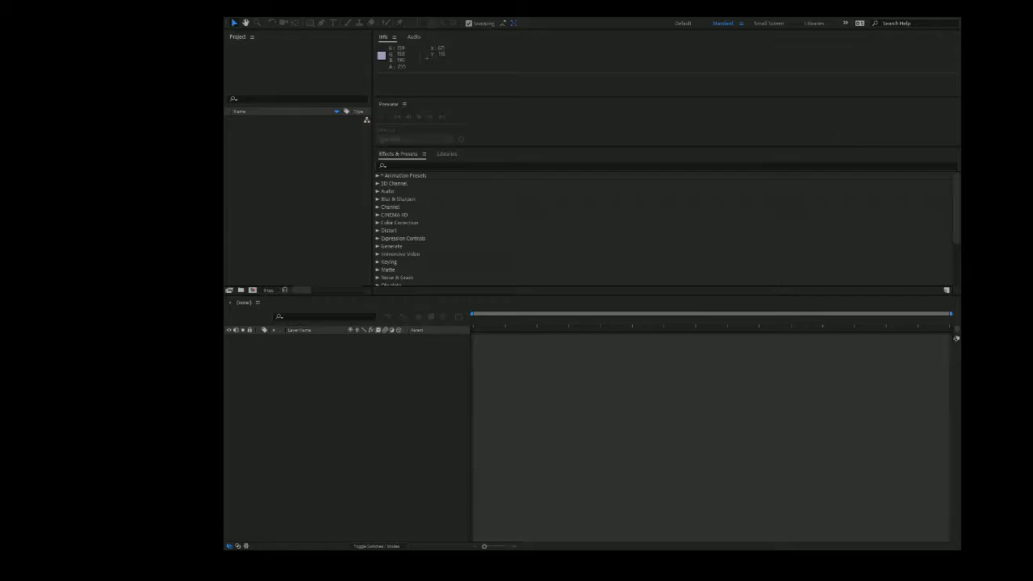
Import the W3p.mp3 audio file from the Web121 folder into the project.
click(229, 16)
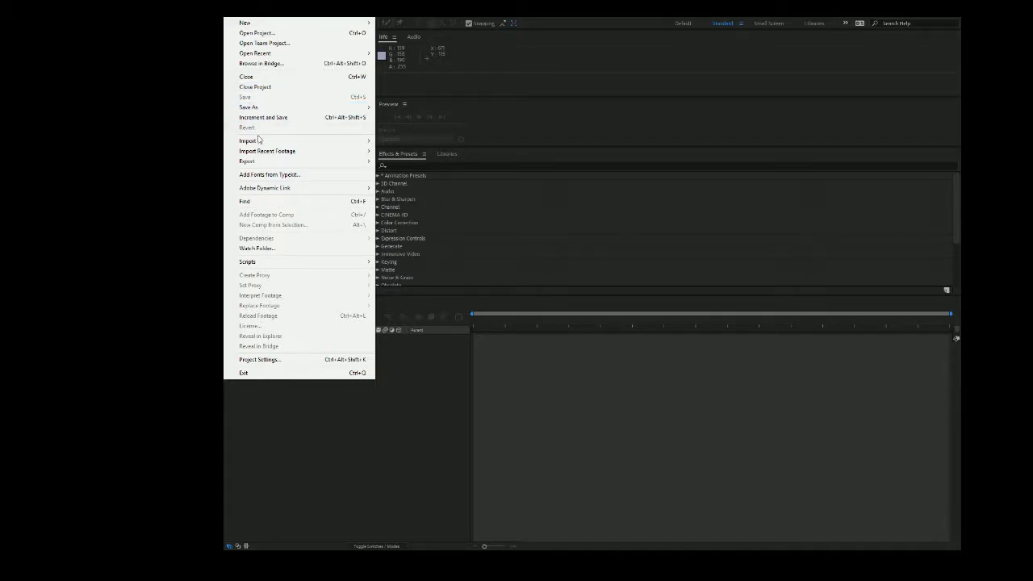
mouse_move(259, 143)
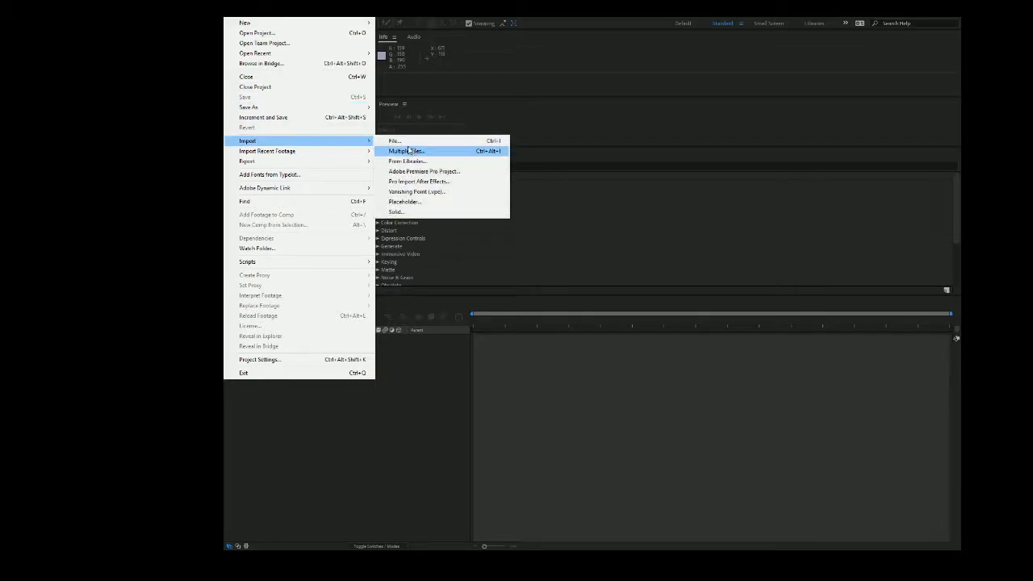
click(398, 142)
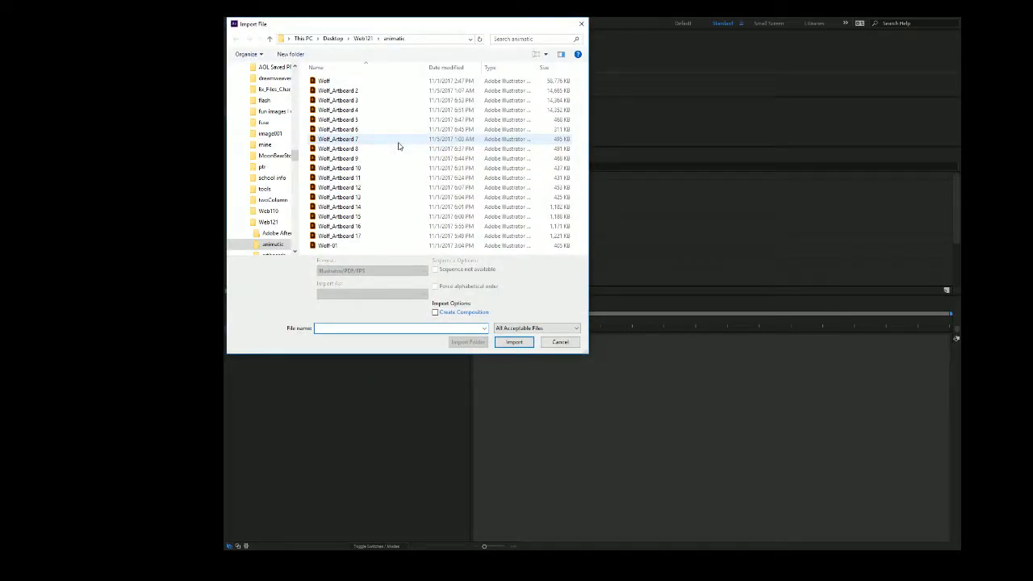
click(362, 38)
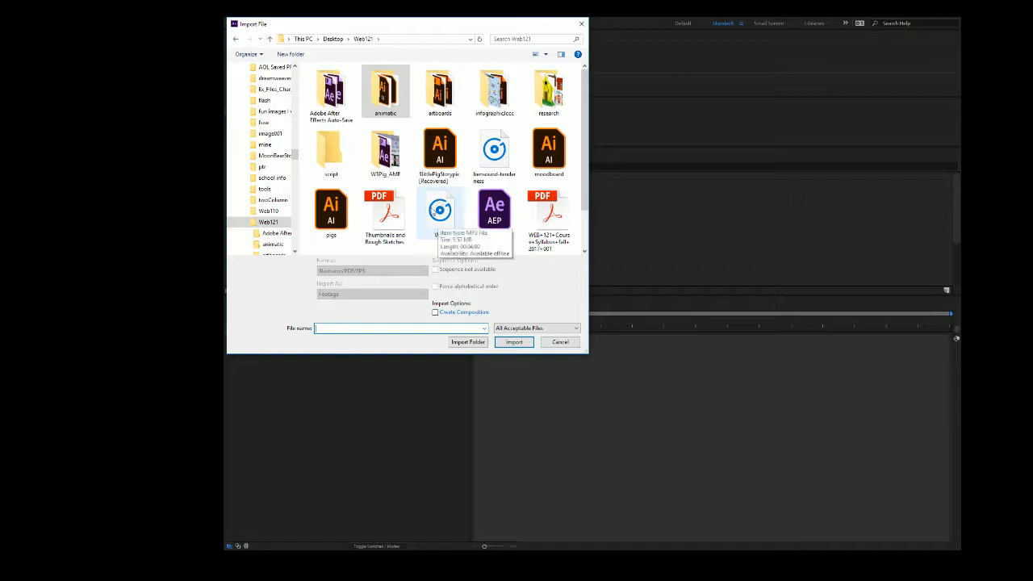
click(445, 210)
click(514, 341)
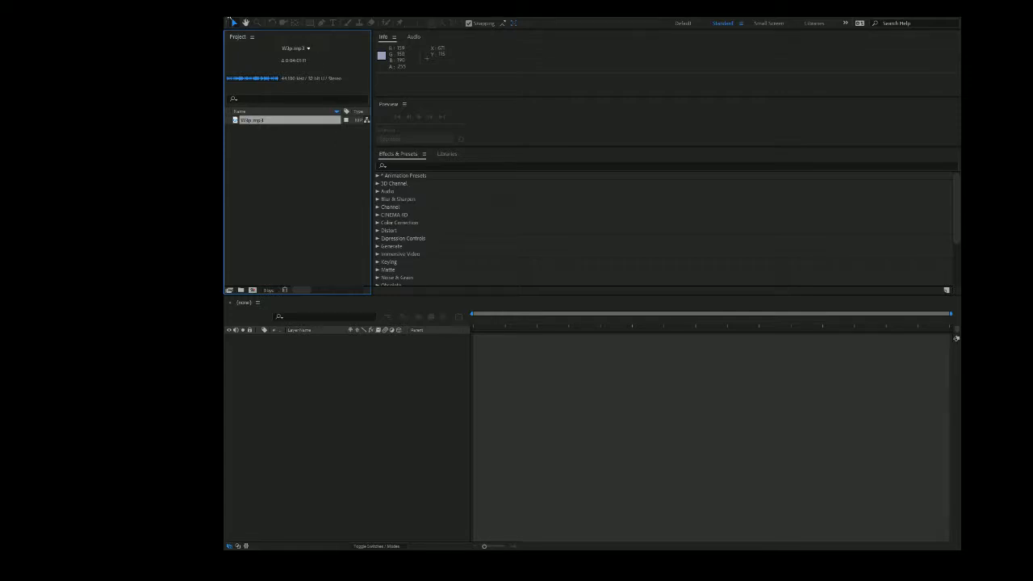
Import Wolf_Artboard 2 through 17 and Wolf-01 from the animatic folder together, using Composition - Retain Layer Sizes.
click(228, 13)
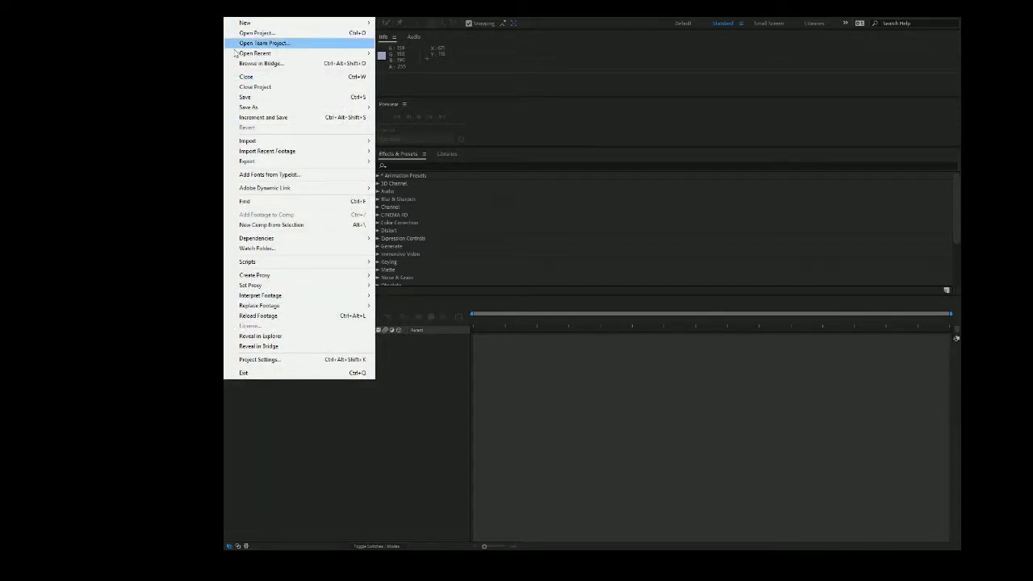
mouse_move(263, 140)
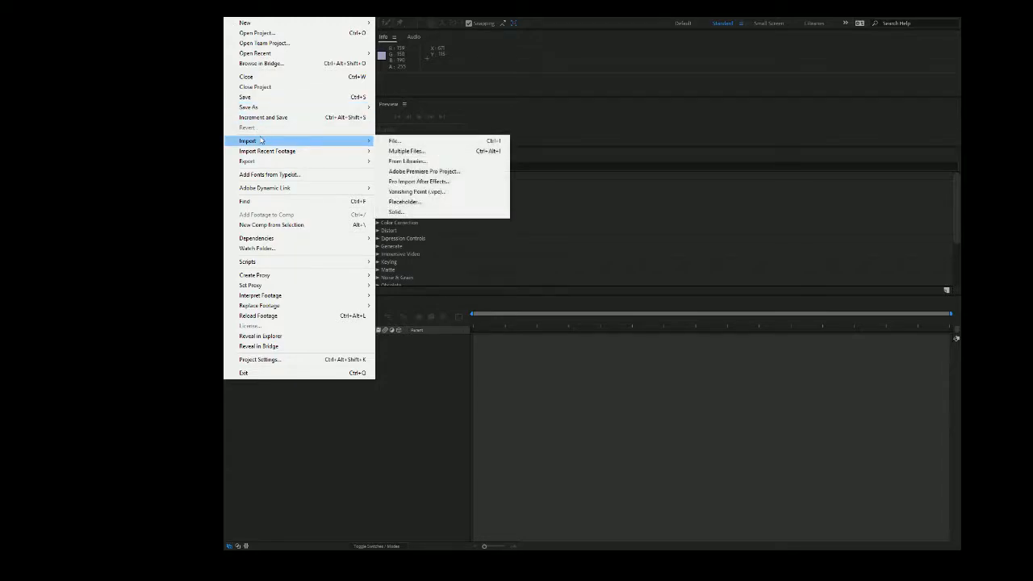
click(418, 153)
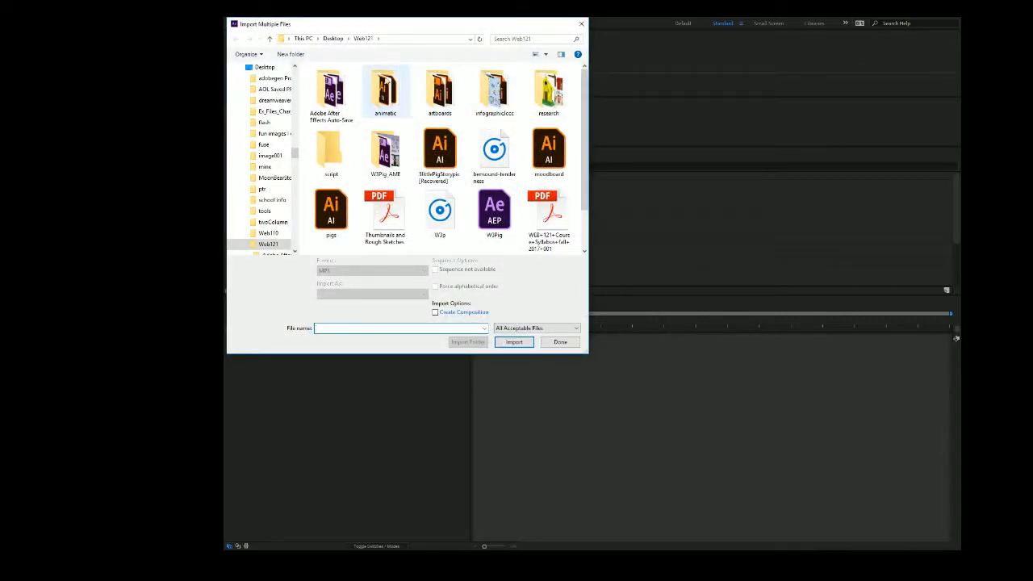
click(392, 95)
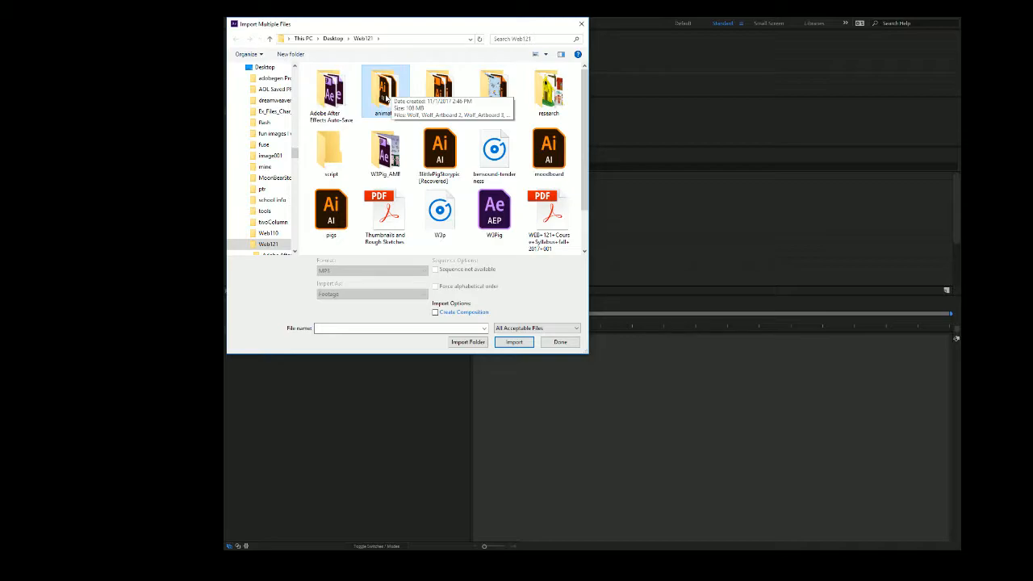
double_click(386, 95)
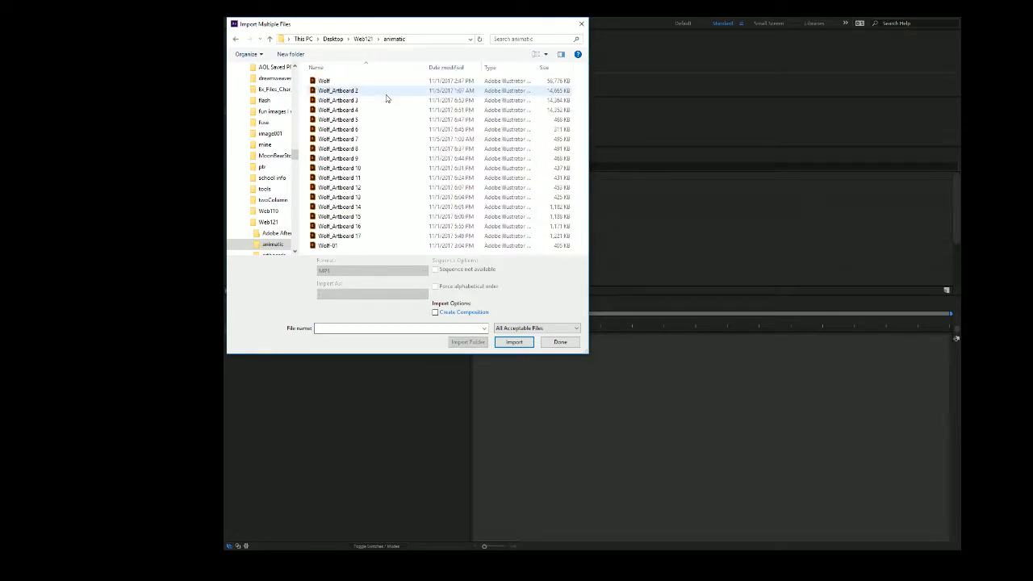
click(357, 92)
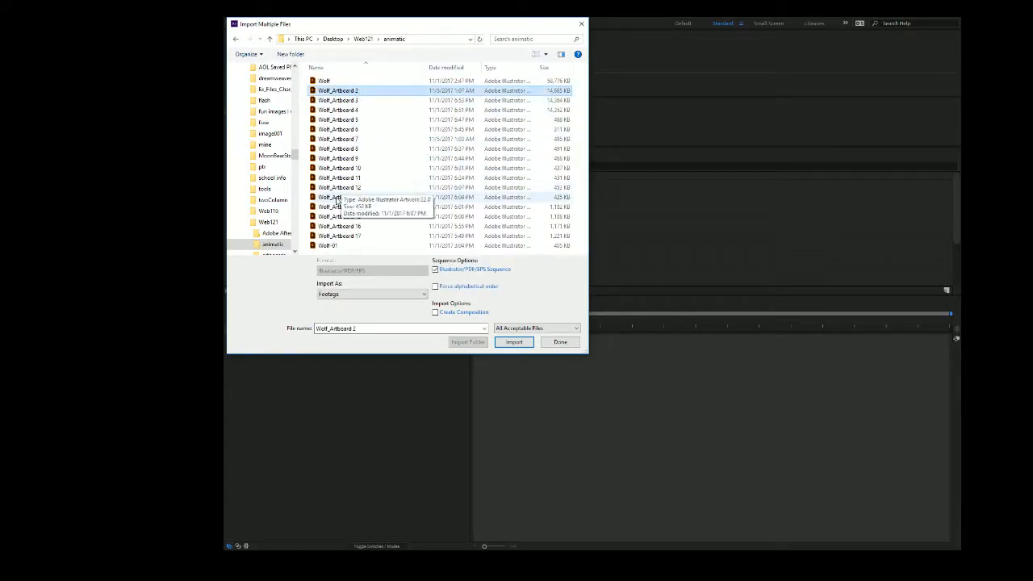
shift+click(327, 246)
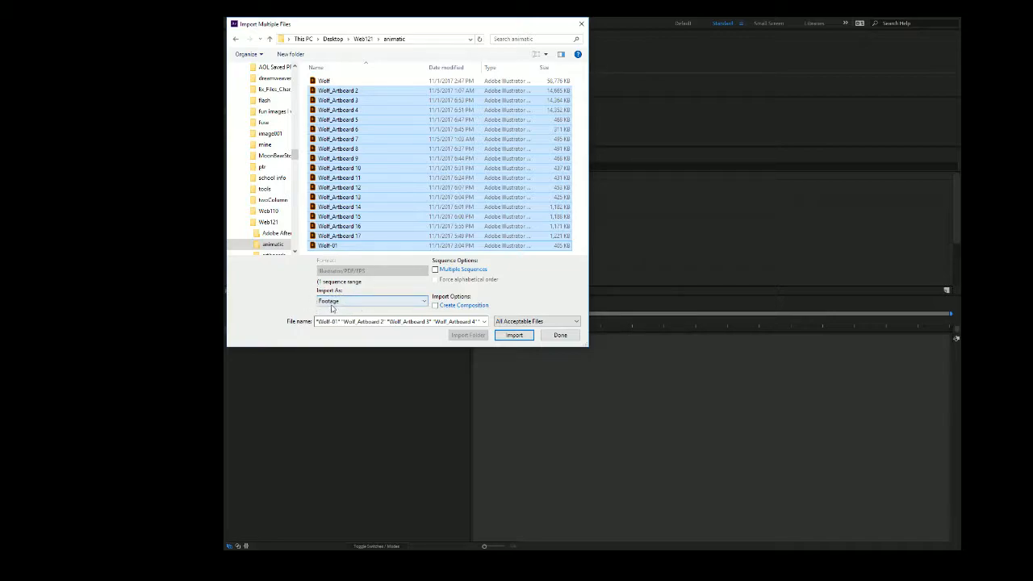
click(425, 301)
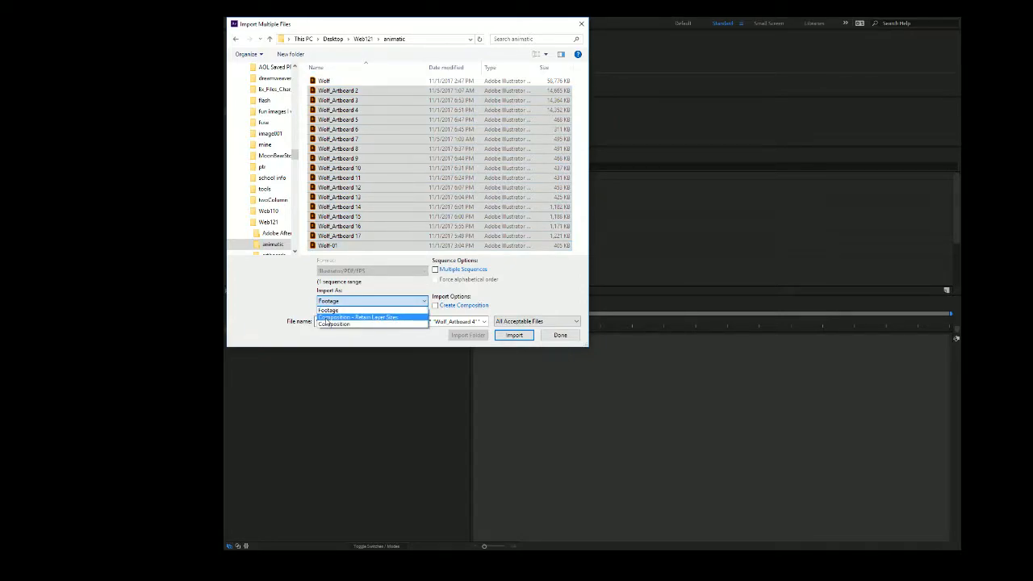
click(392, 320)
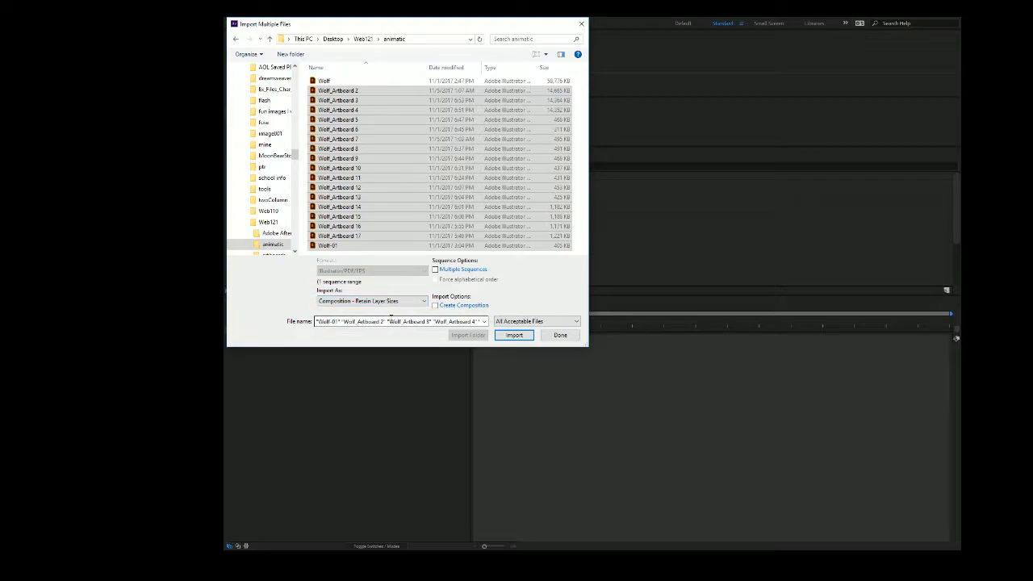
click(512, 337)
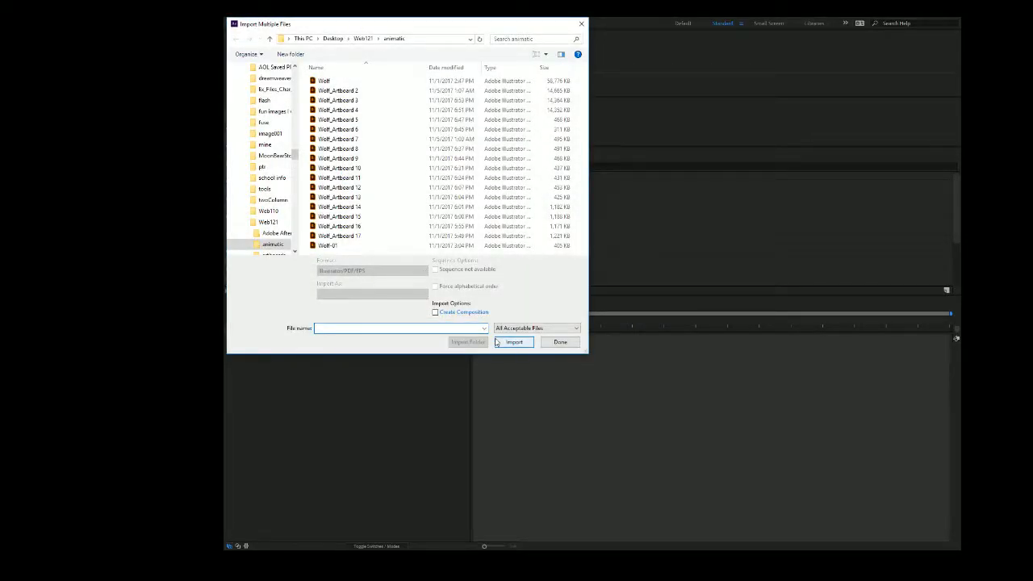
click(581, 23)
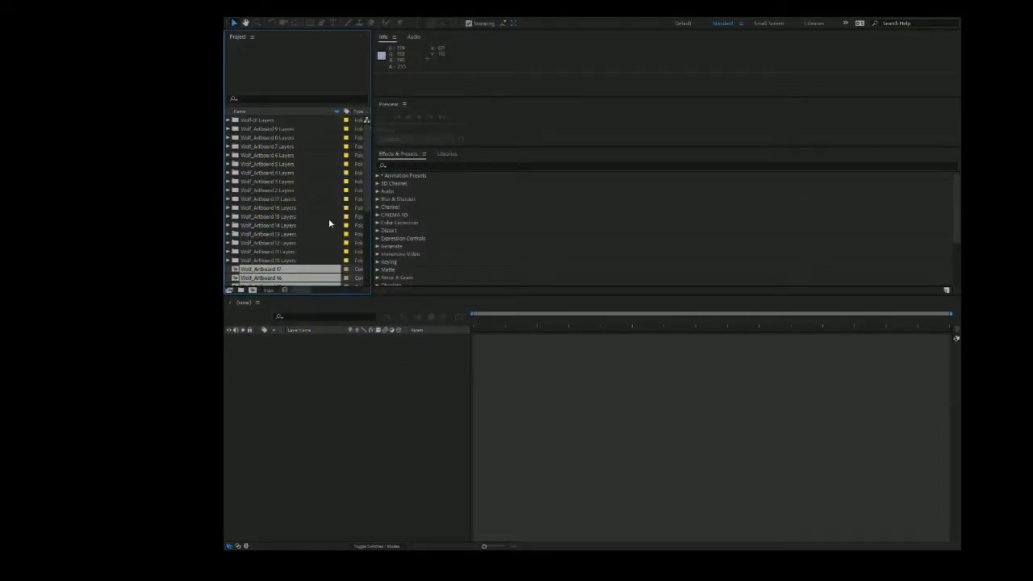
Create a new composition named masterComp, keeping the HDV/HDTV 720 29.97 preset and the other default settings.
scroll(314, 238, down, 5)
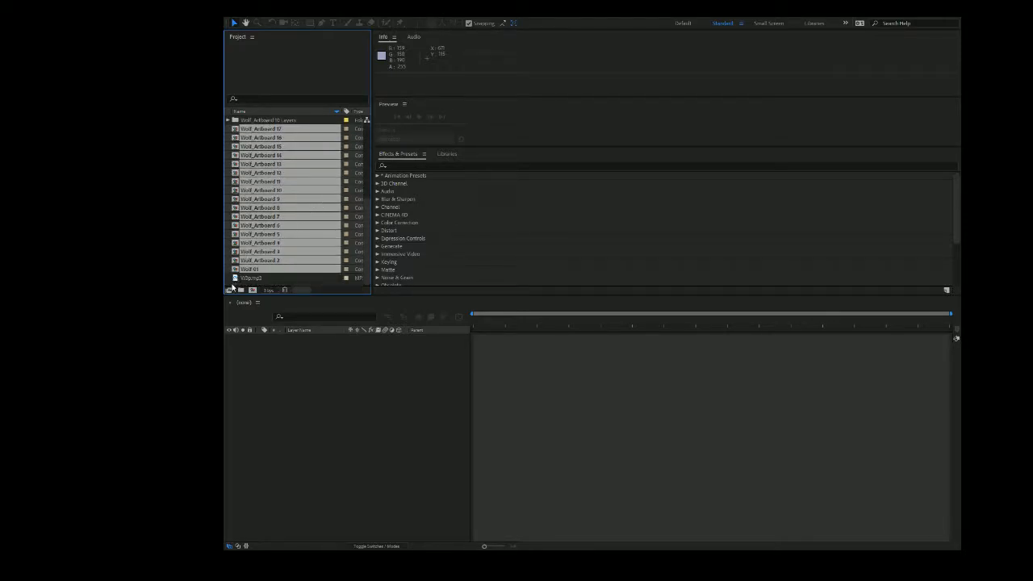
click(245, 279)
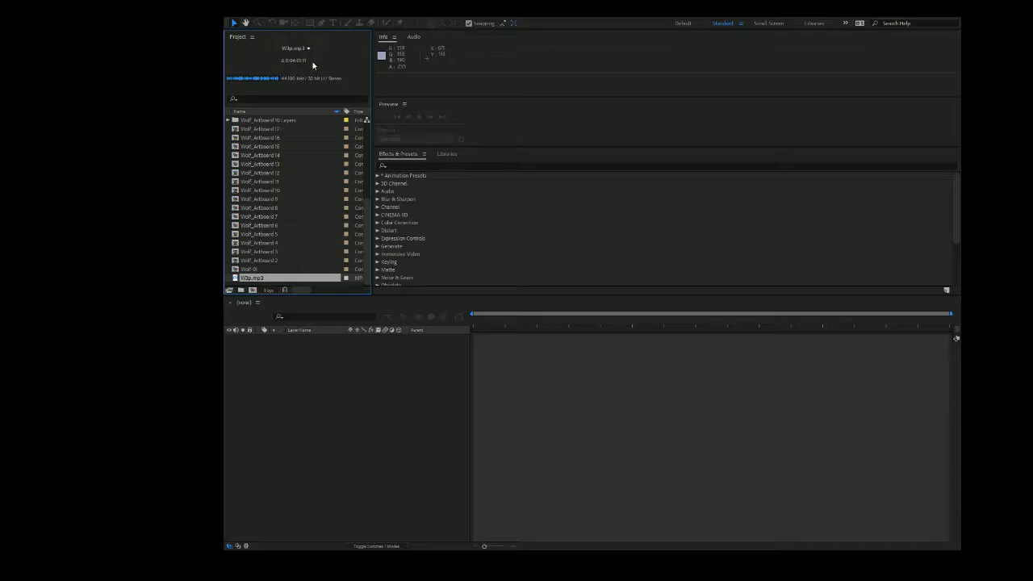
click(252, 291)
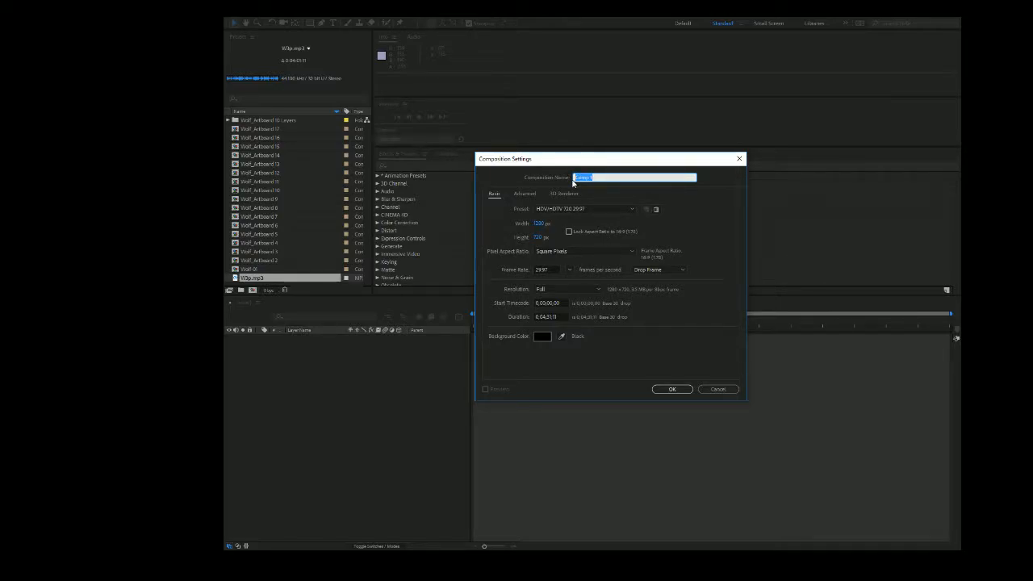
text(masterComp)
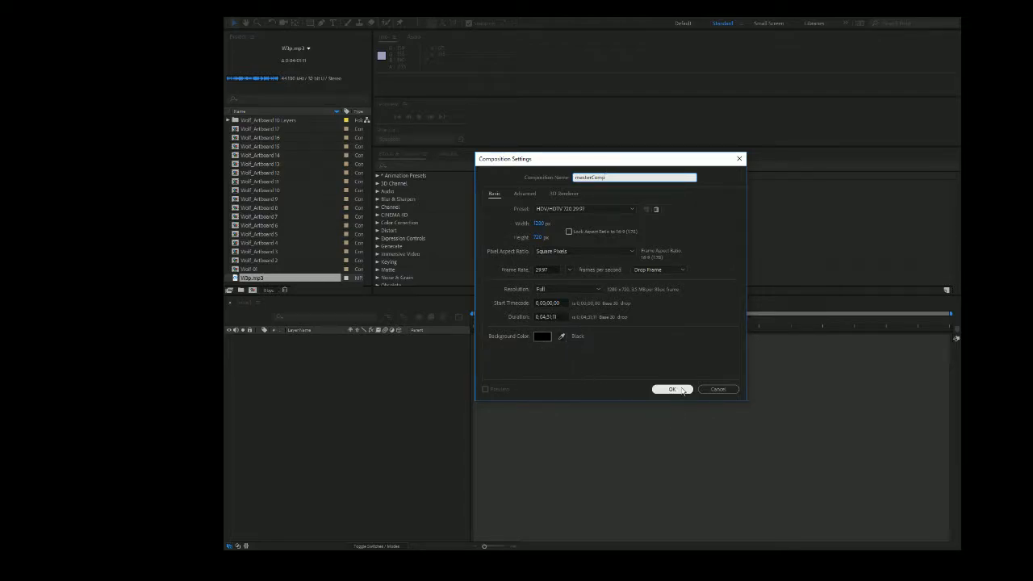
click(677, 390)
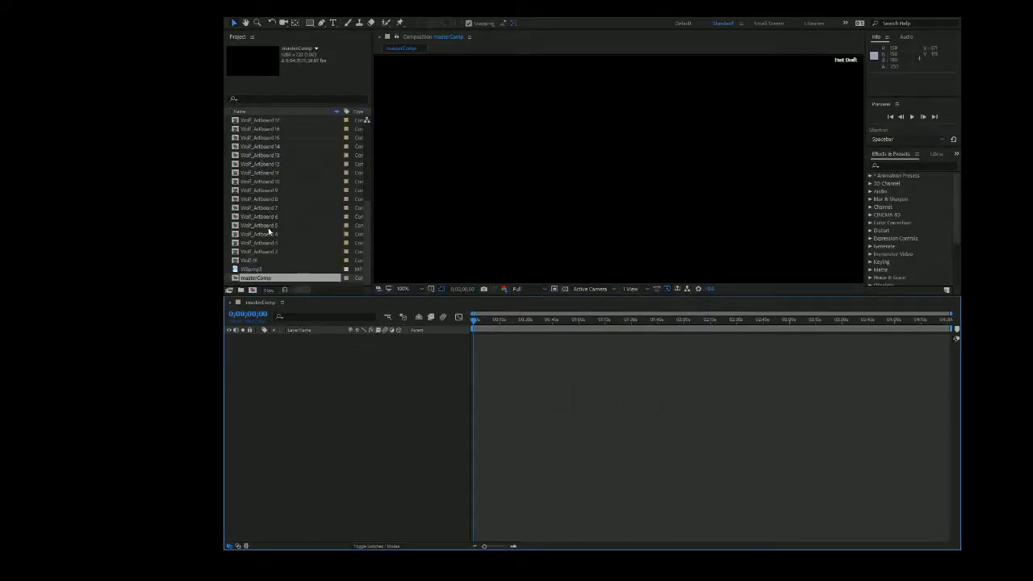
Add W3p.mp3 to the masterComp timeline from its start, preview the audio and set the current time to 0;00;04;06.
click(267, 269)
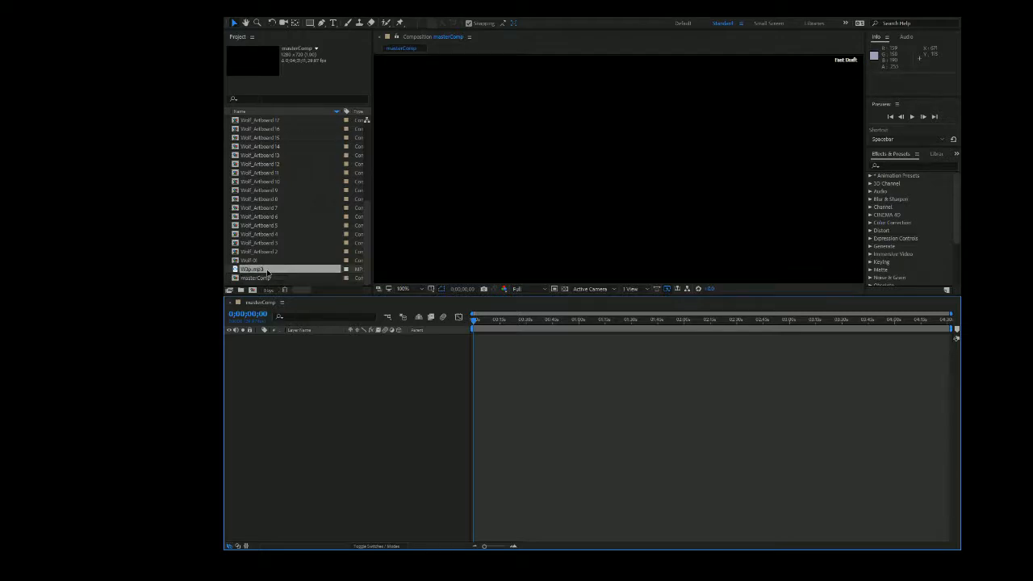
drag(267, 268, 496, 342)
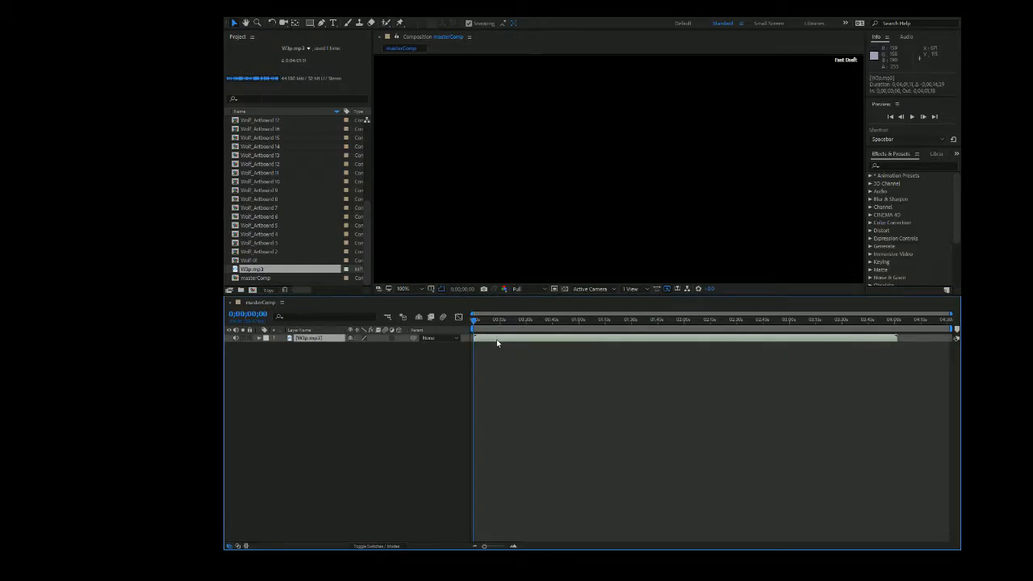
key(space)
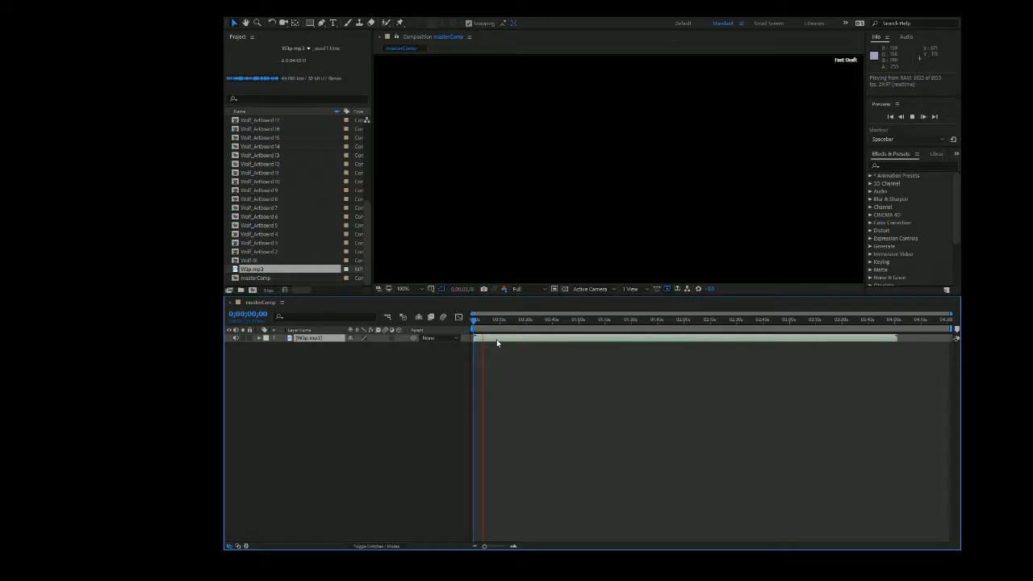
key(space)
click(484, 321)
drag(484, 320, 481, 323)
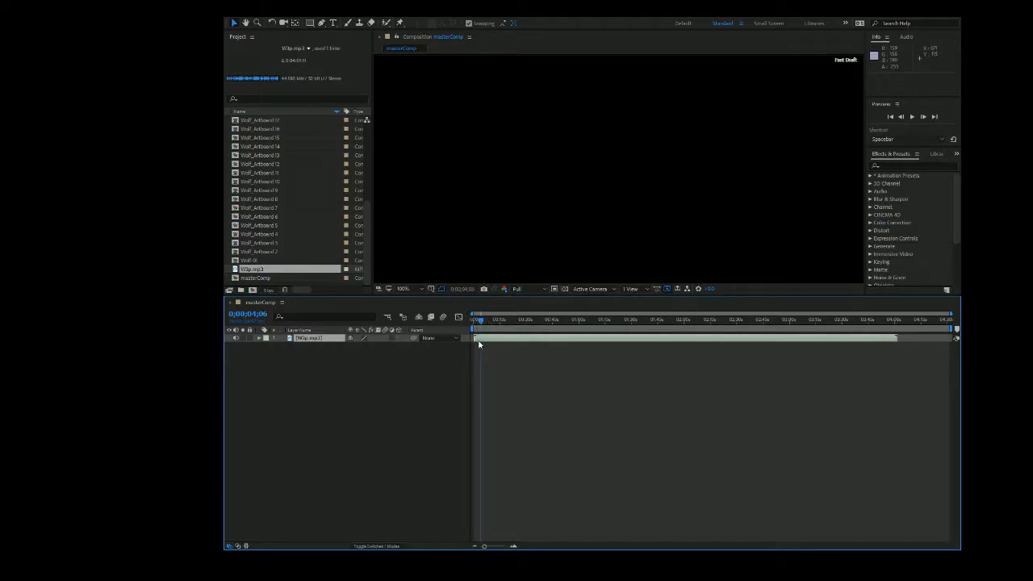
Add the Wolf-01 composition beneath the audio layer at the timeline start and trim its end close to the current time.
click(285, 261)
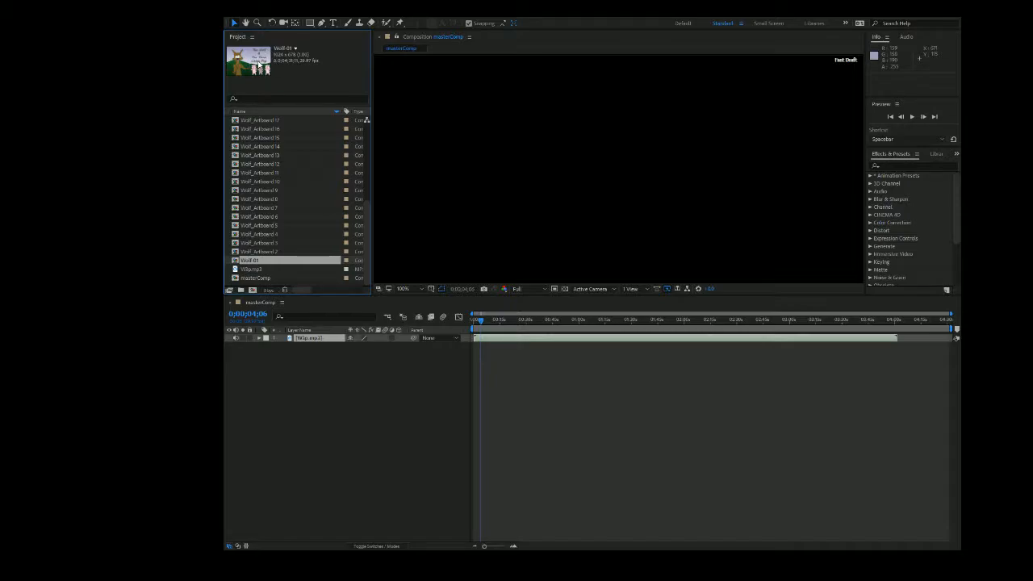
drag(262, 261, 499, 352)
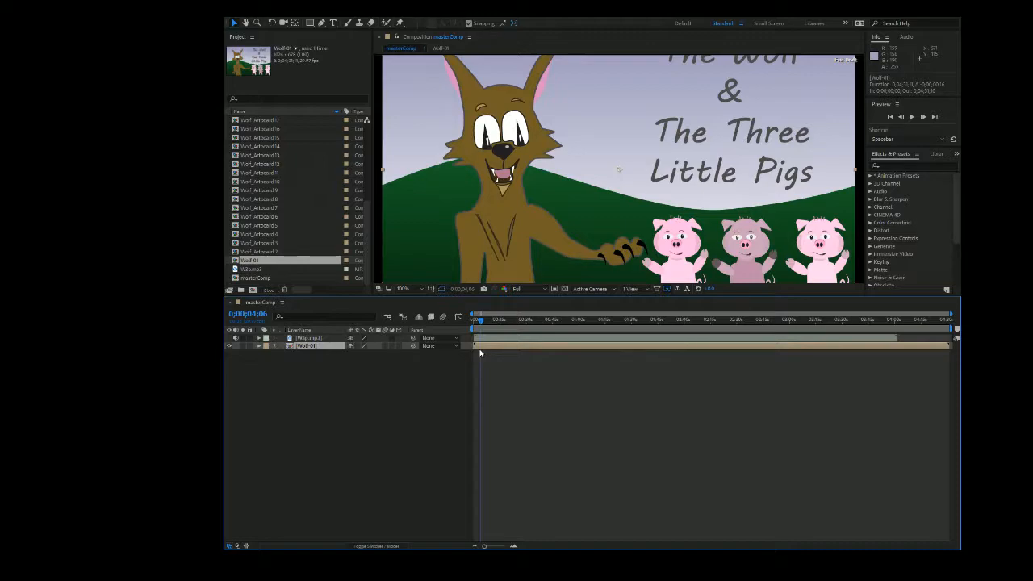
click(480, 352)
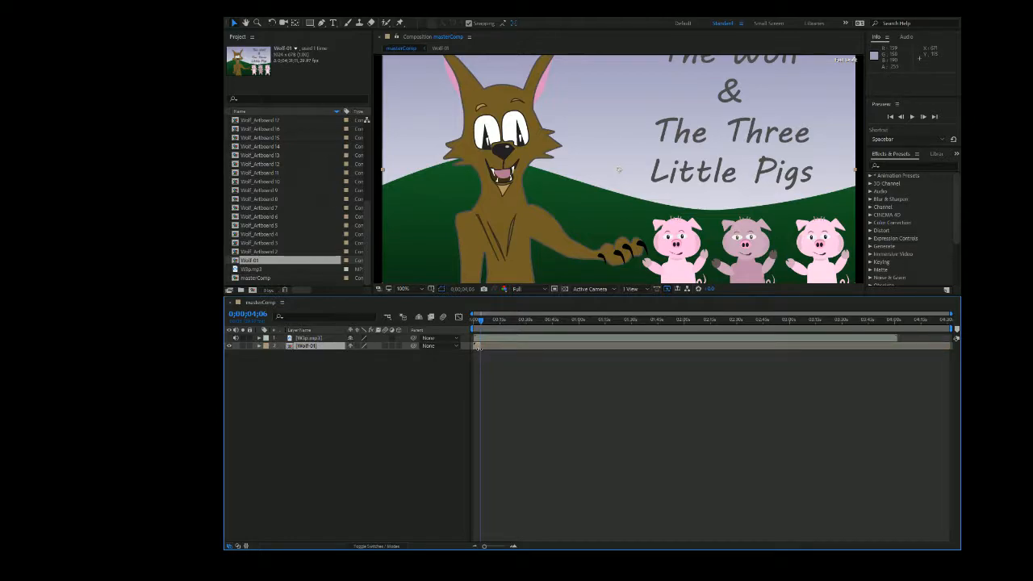
Preview the end of the Wolf-01 title scene against the audio and set the current time to 0;00;03;05.
click(478, 321)
drag(478, 322, 476, 323)
key(space)
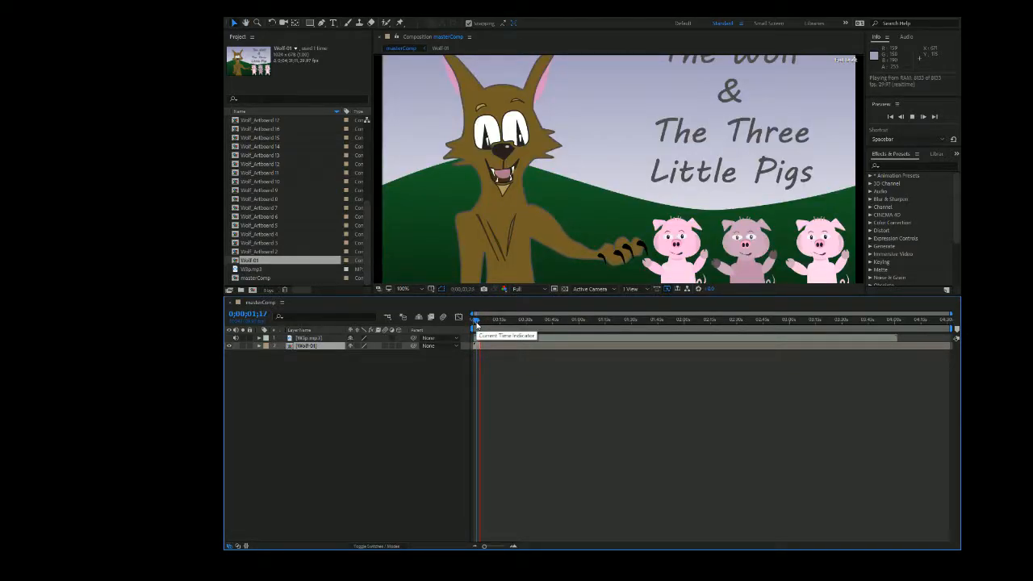
key(space)
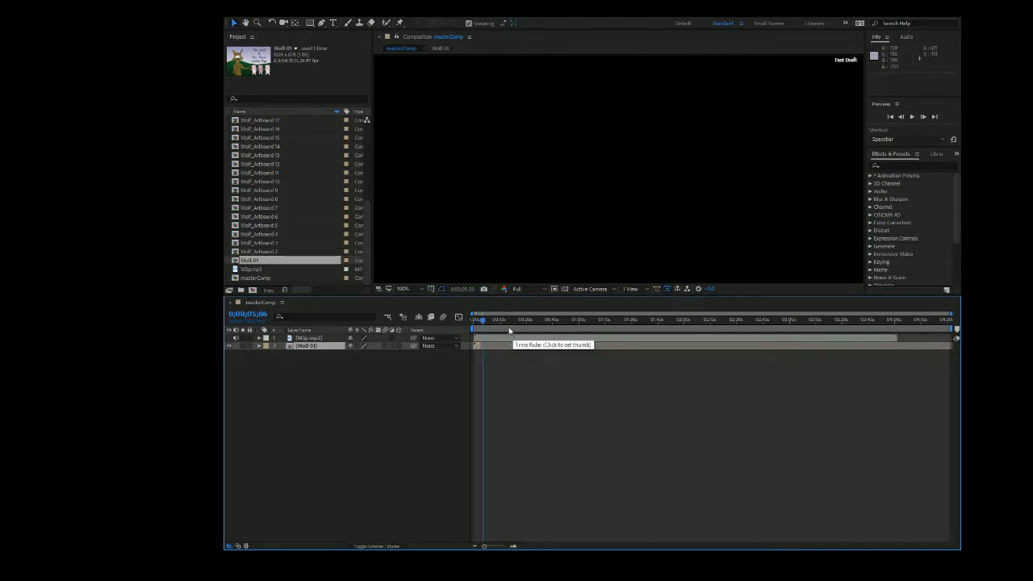
click(481, 323)
drag(481, 324, 478, 324)
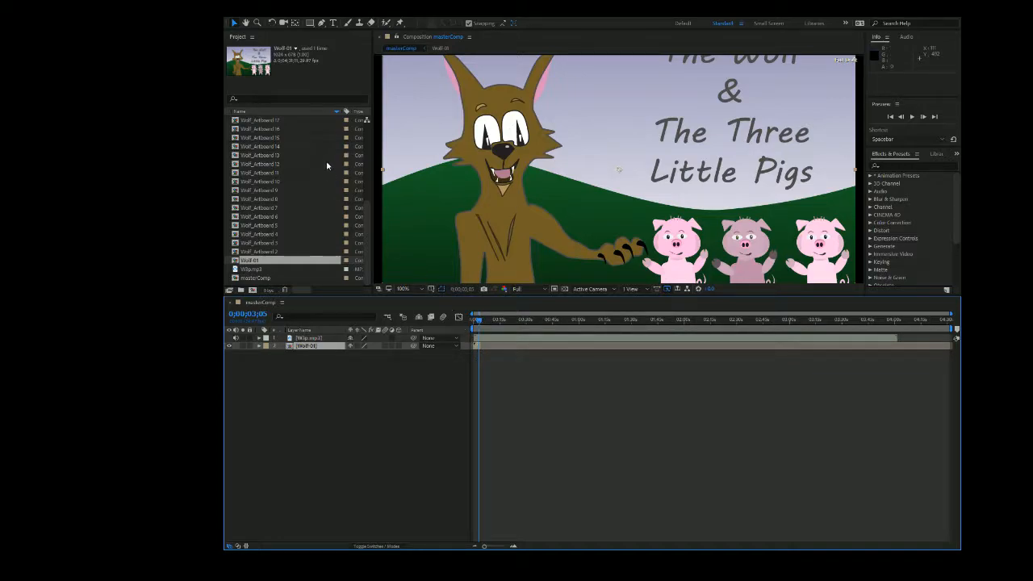
Add Wolf_Artboard 3 beneath Wolf-01 so that it starts at 0;00;03;12, and preview the new scene with the audio.
click(295, 252)
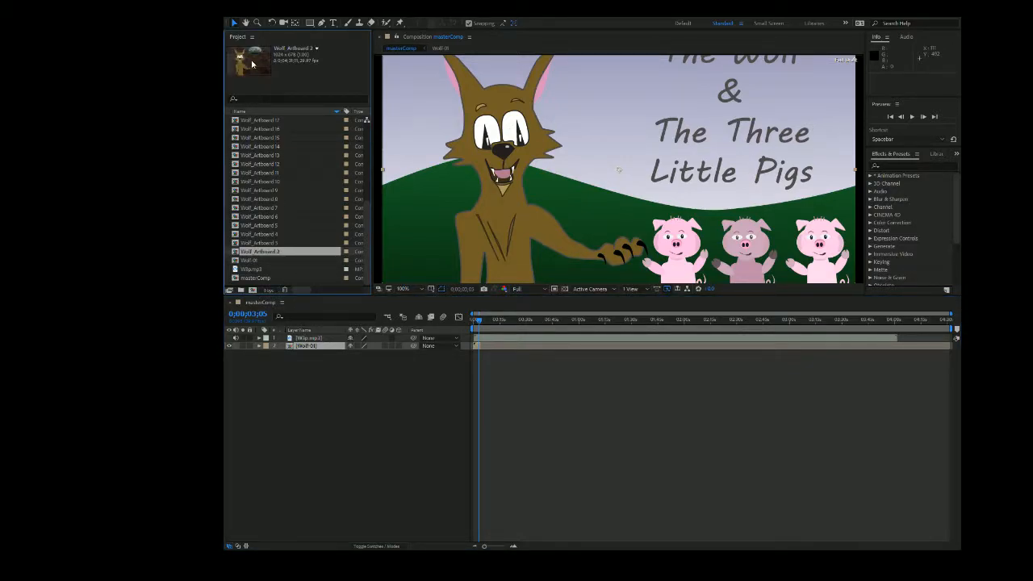
click(292, 245)
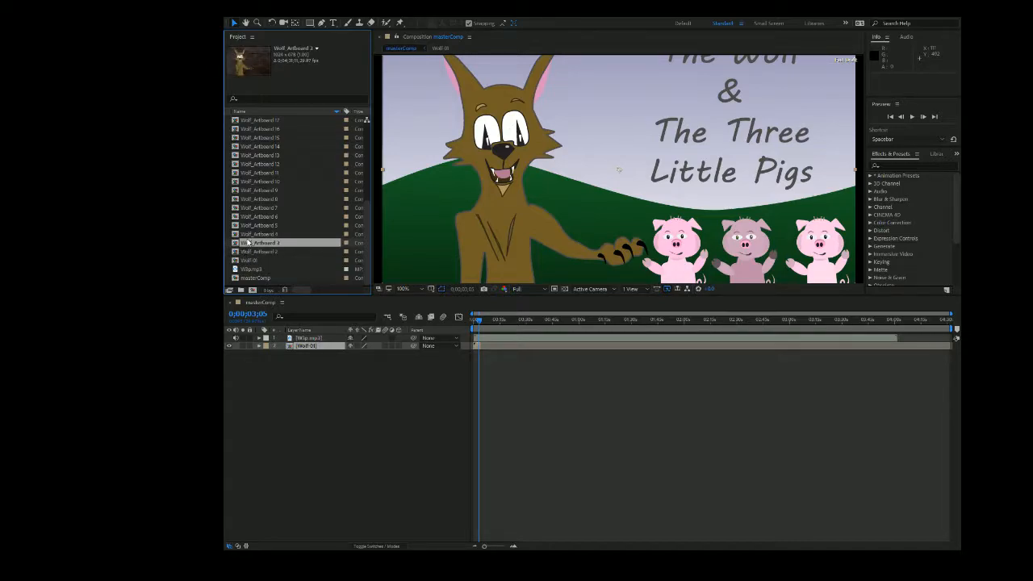
drag(253, 245, 492, 355)
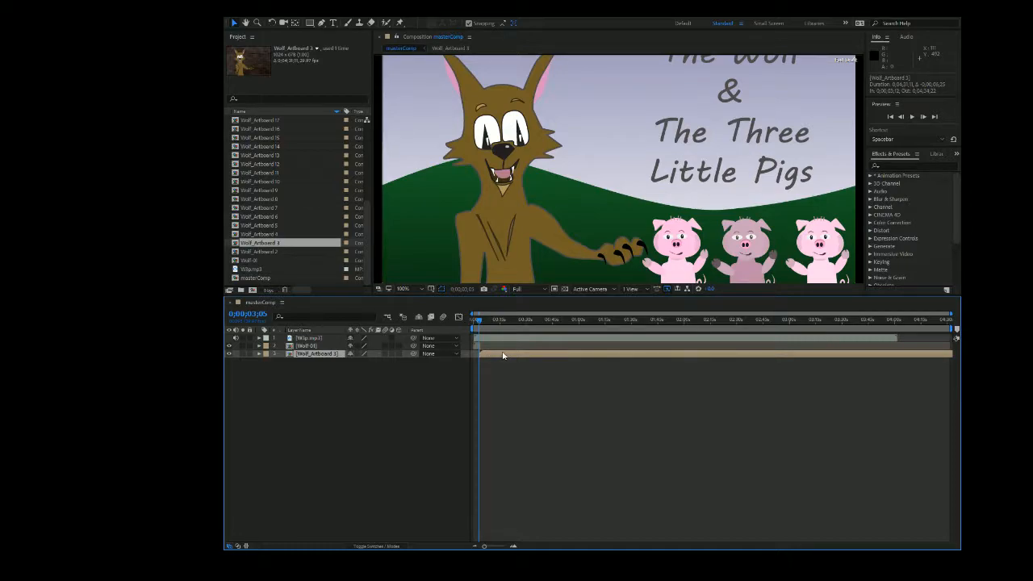
key(space)
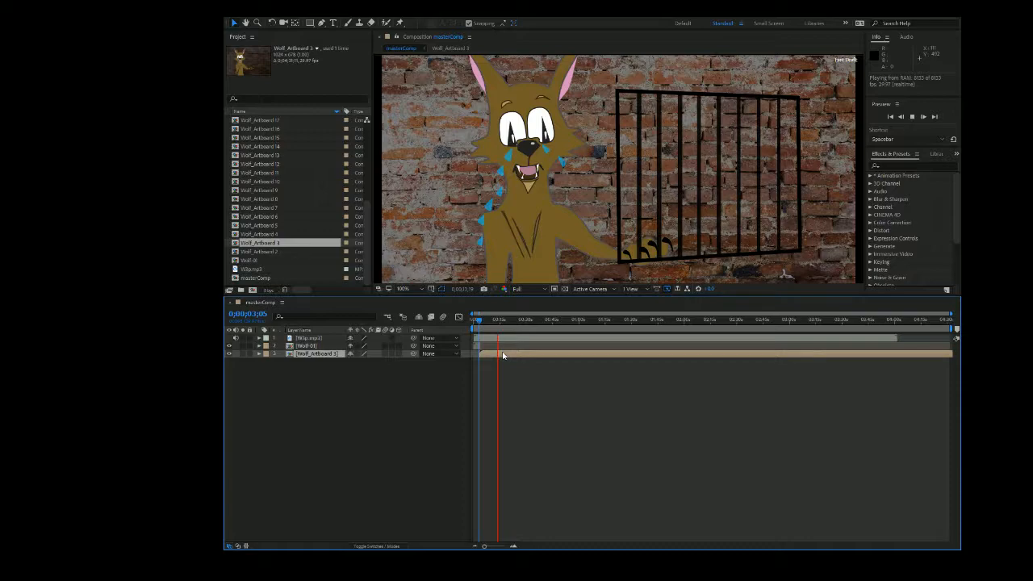
Trim the end of Wolf_Artboard 3 to 0;00;14;27 and add Wolf_Artboard 2 beneath it, starting just before that cut.
key(space)
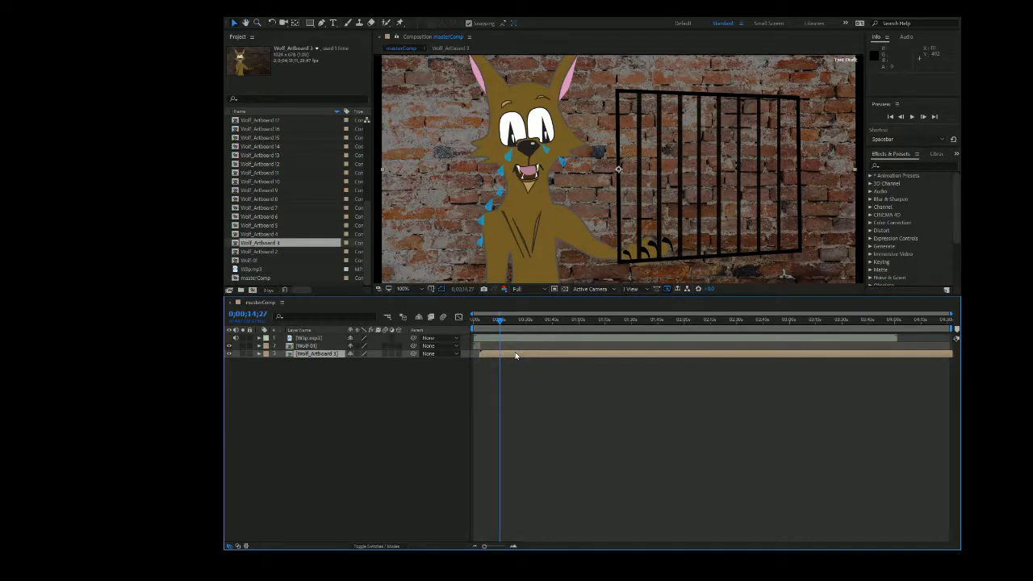
key(alt+bracketright)
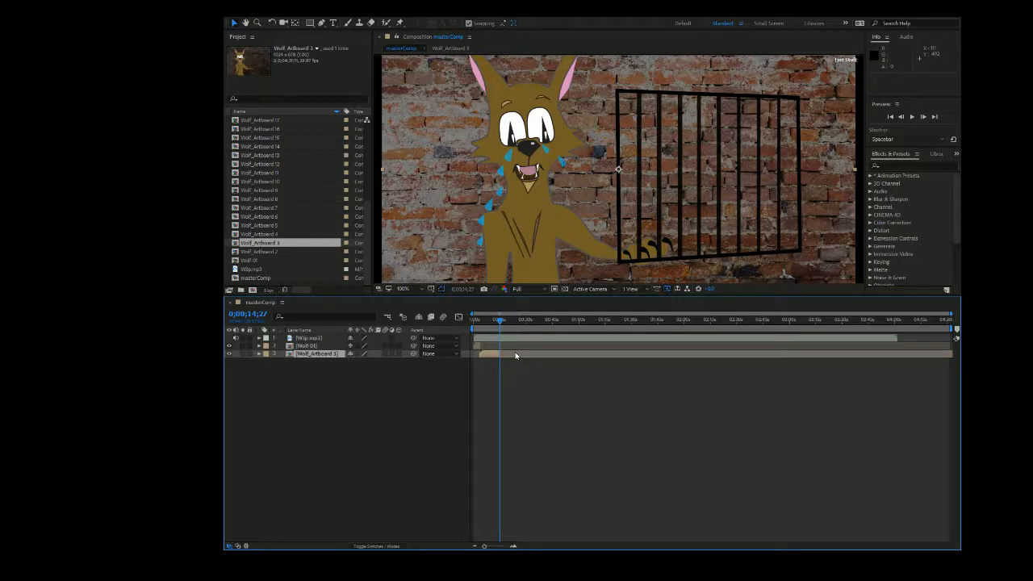
click(294, 252)
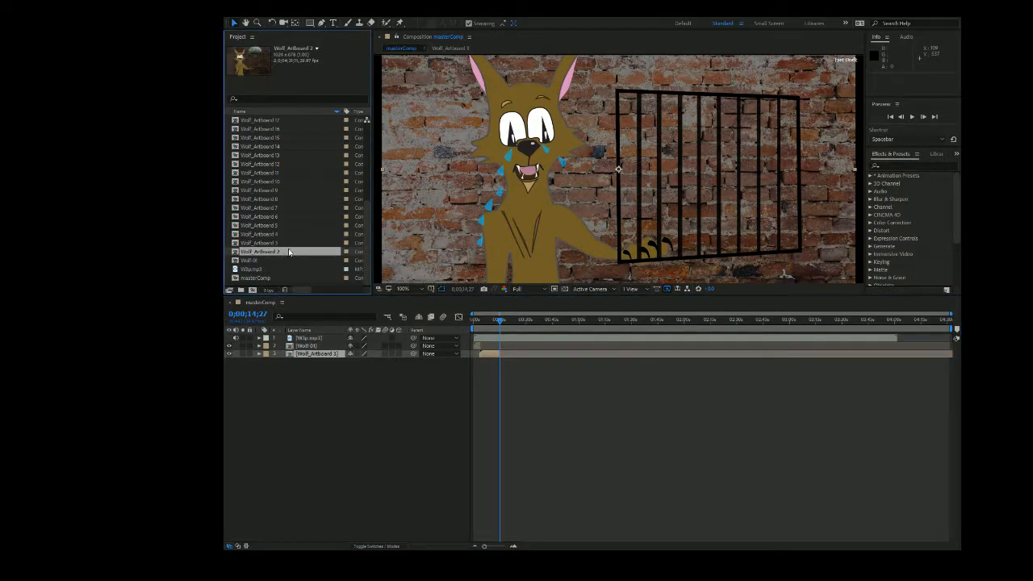
drag(289, 252, 513, 366)
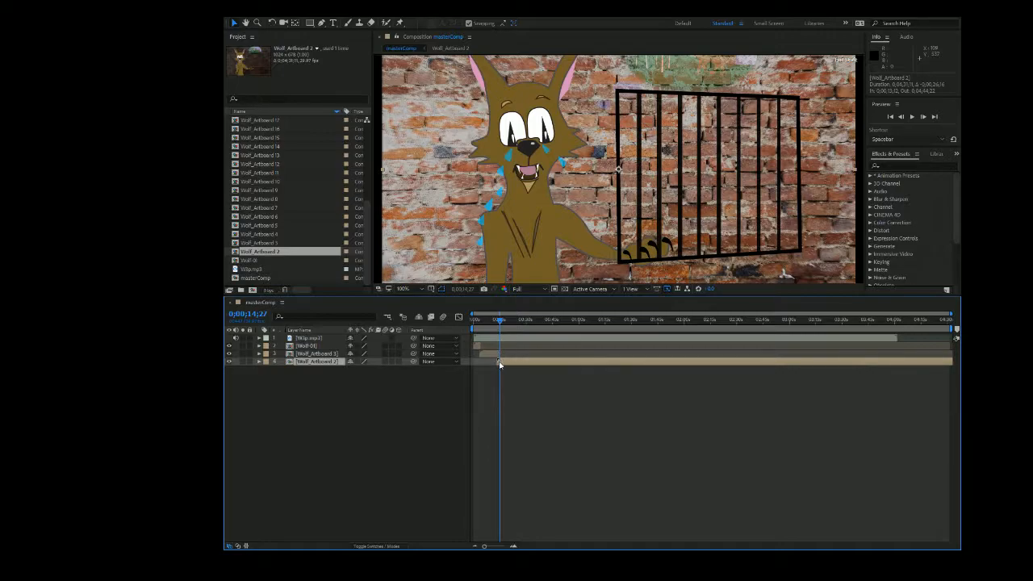
Preview the Wolf_Artboard 2 scene with the audio, showing the whole frame at 50%, and move the current time to 0;00;26;00.
key(space)
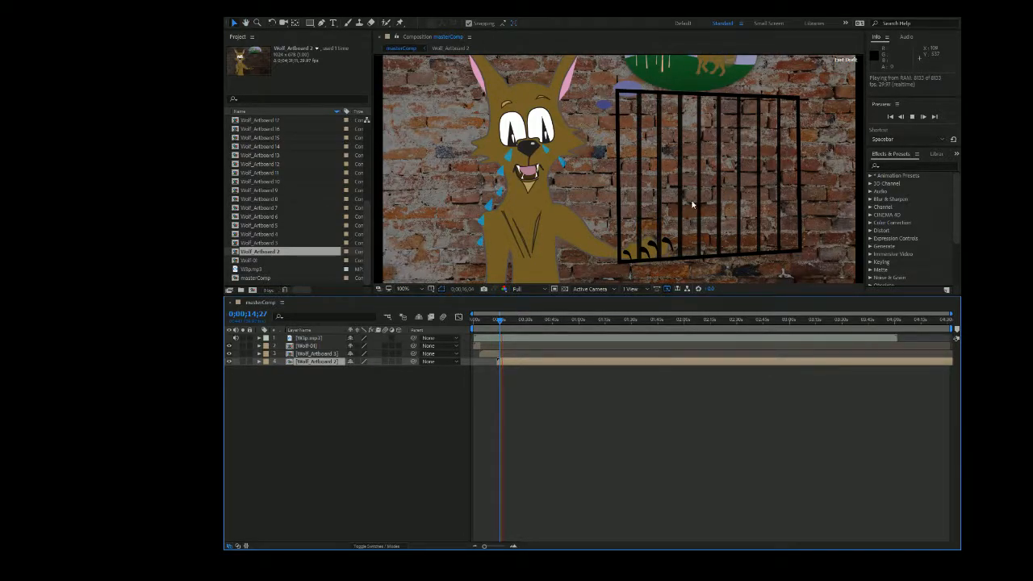
scroll(692, 204, up, 5)
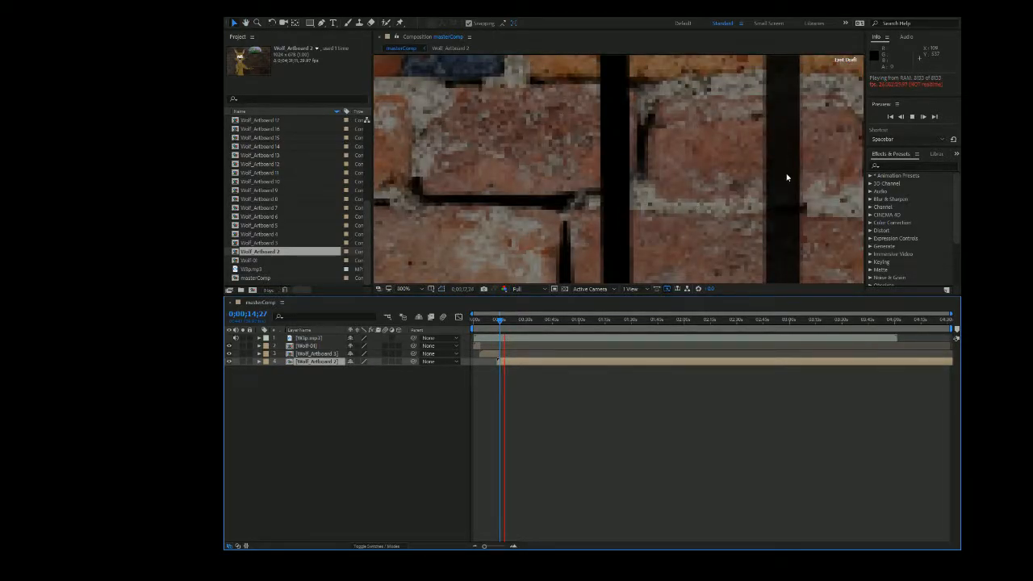
scroll(787, 177, down, 8)
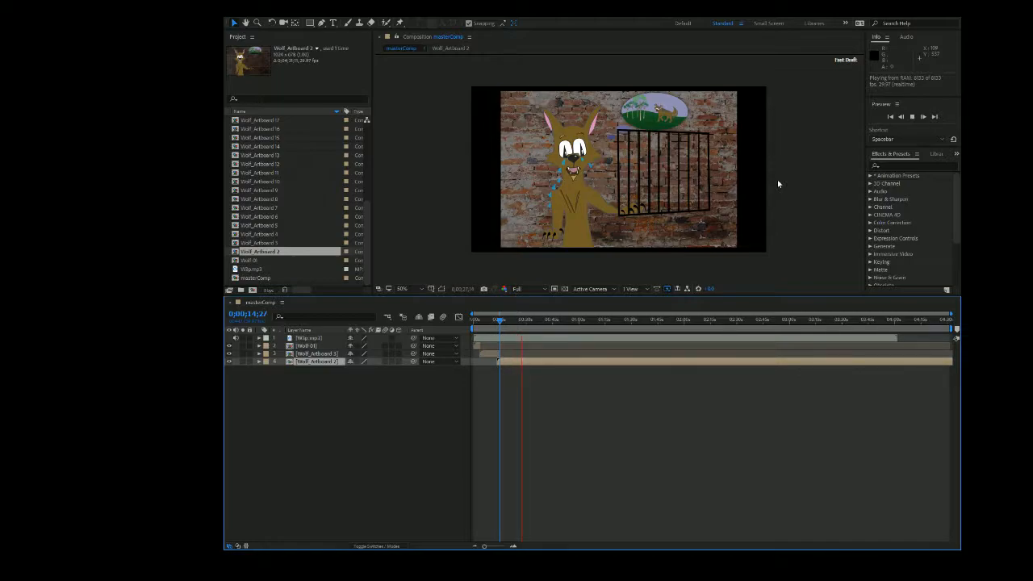
key(space)
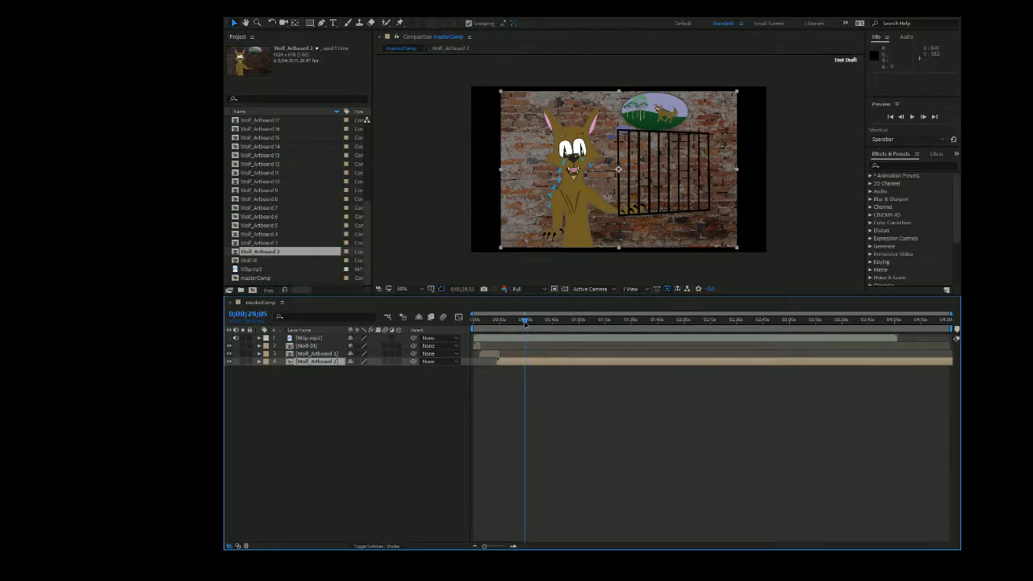
drag(525, 322, 521, 325)
key(space)
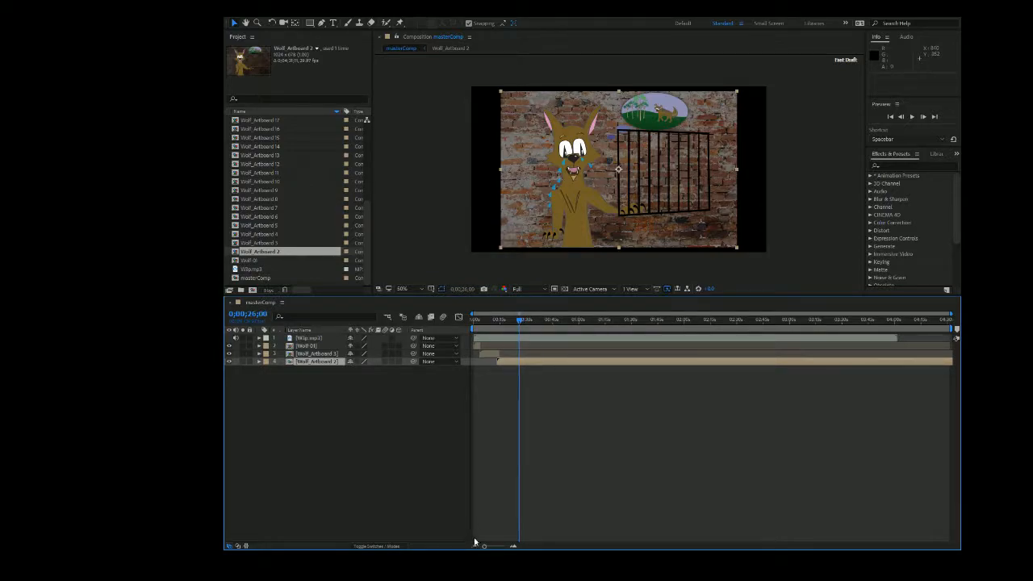
Replay the audio from 0;00;24;19 to locate the scene's end, and trim the end of Wolf_Artboard 2 to 0;00;26;18.
drag(484, 546, 495, 546)
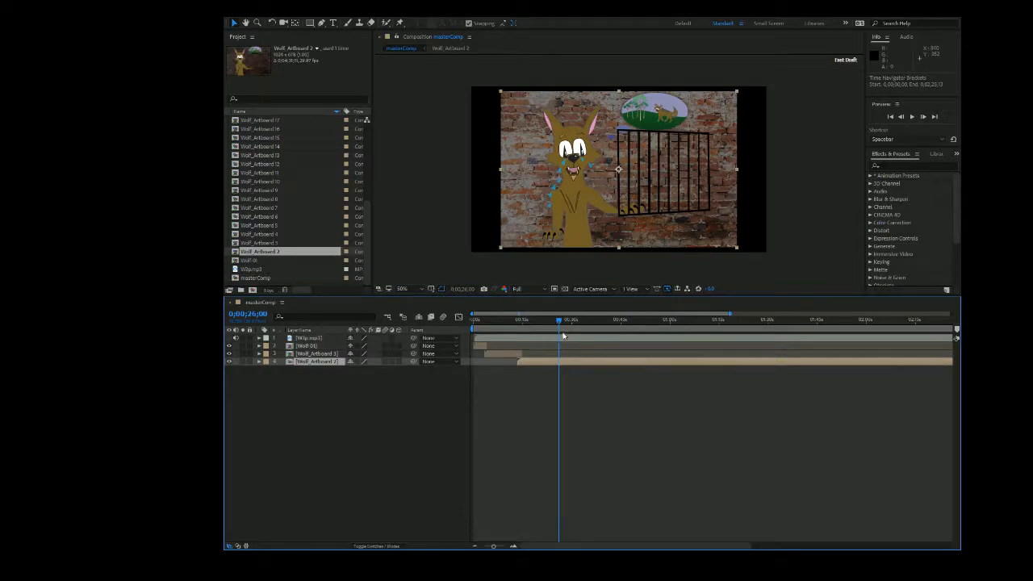
drag(560, 323, 554, 322)
key(space)
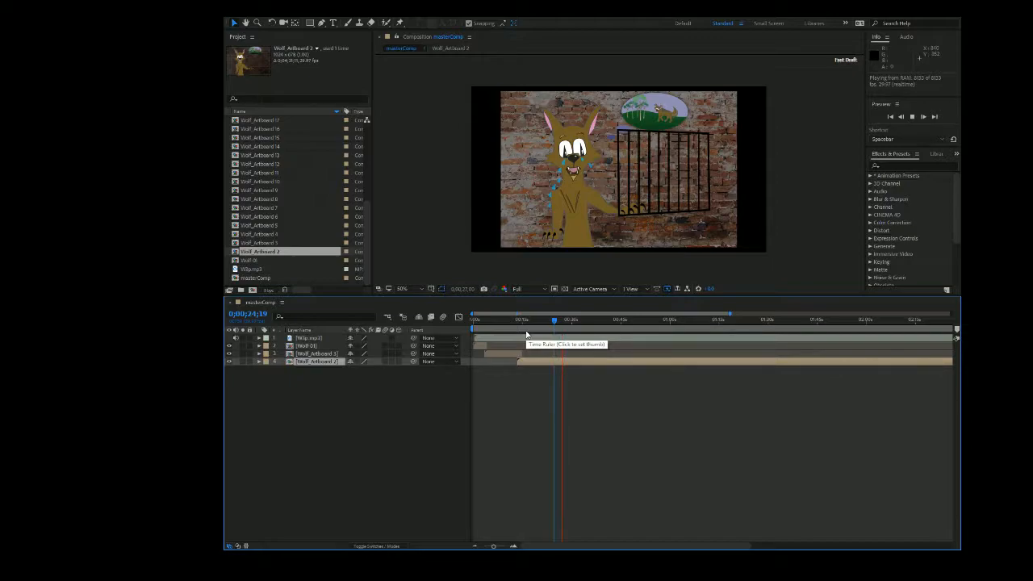
drag(560, 322, 560, 322)
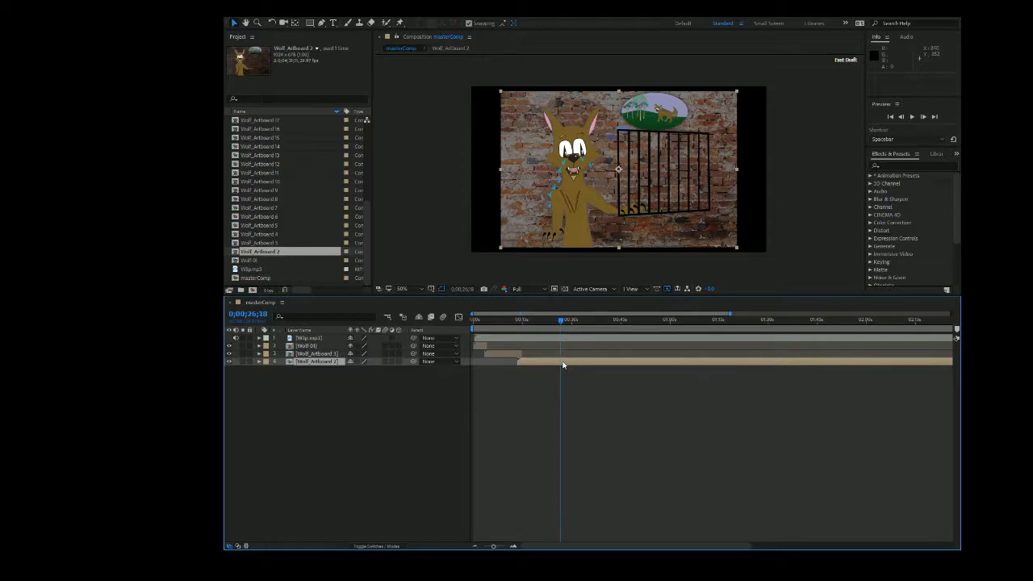
key(alt+])
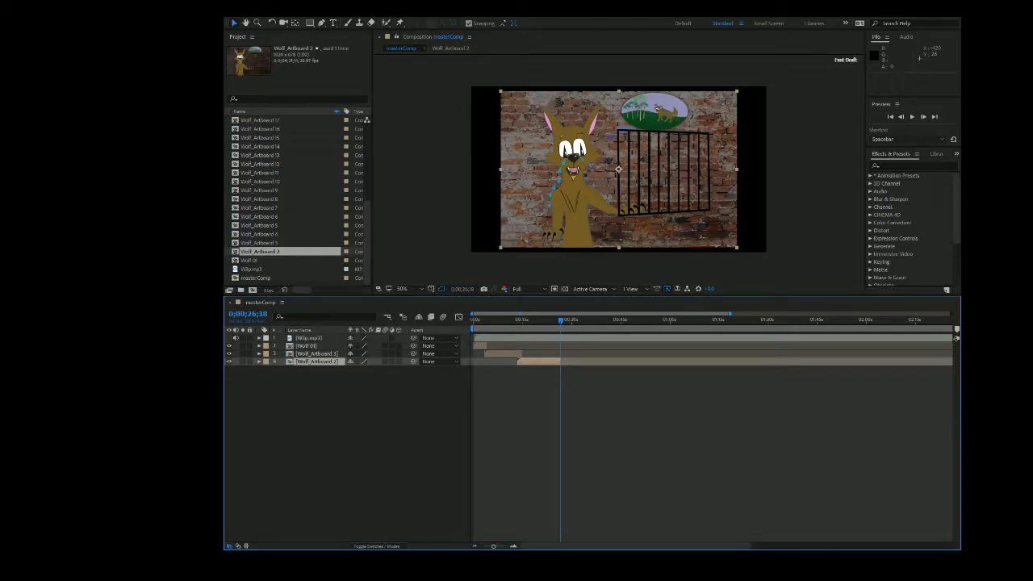
Bring up the composition commands for masterComp.
click(284, 18)
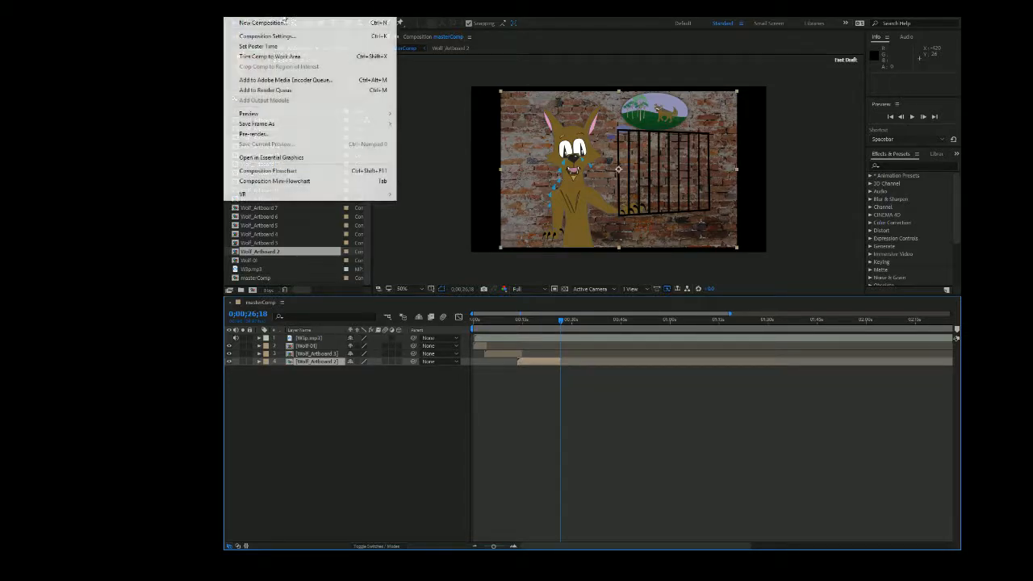